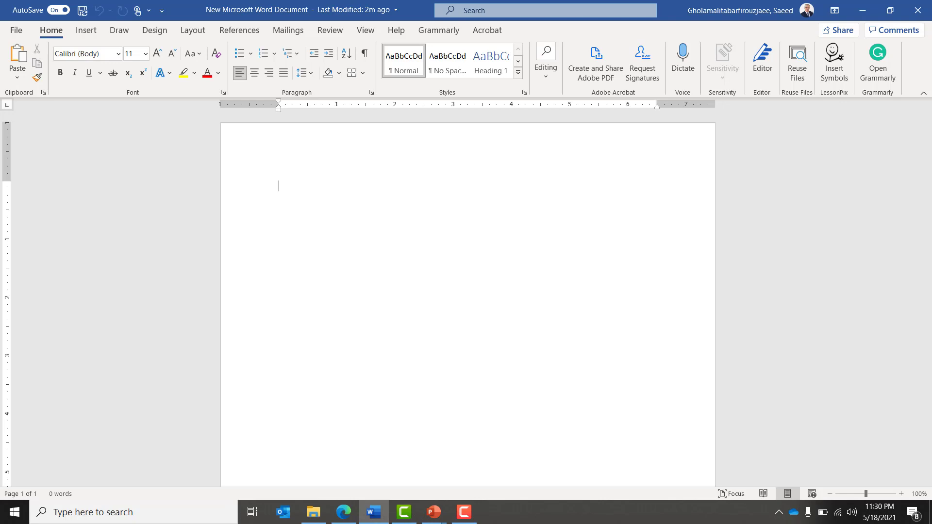
- Write the title "Paw. Ridge" and "State Park" on two separate lines and centre both
{"action": "type", "text": "Paw"}
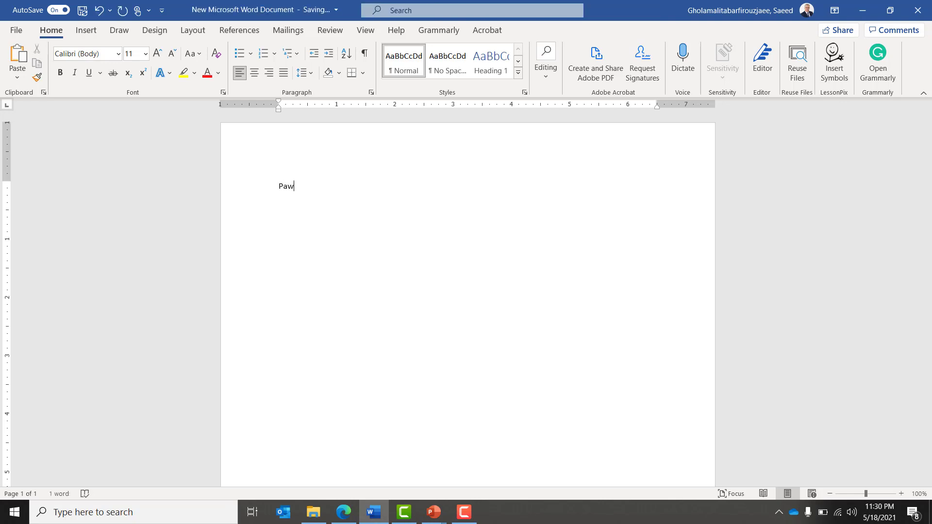
{"action": "type", "text": ". Ridge State Park"}
{"action": "key", "text": "Return"}
{"action": "key", "text": "ctrl+a"}
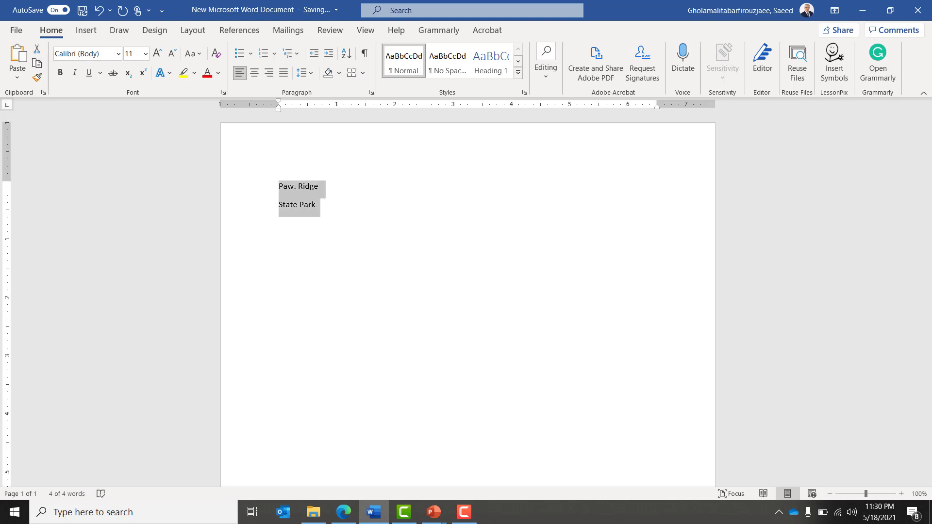
{"action": "key", "text": "ctrl+e"}
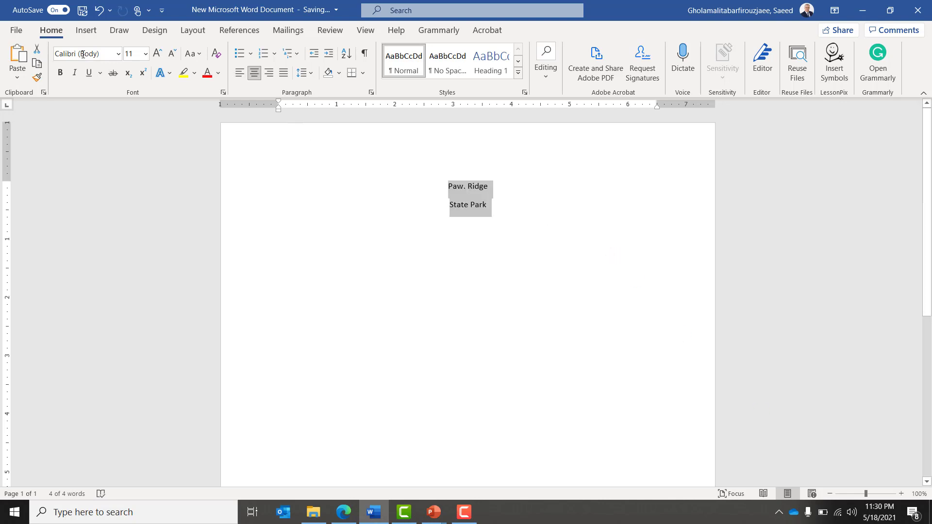
- Format both title lines in the Britannic Bold font at size 72
{"action": "left_click", "coordinate": [116, 57]}
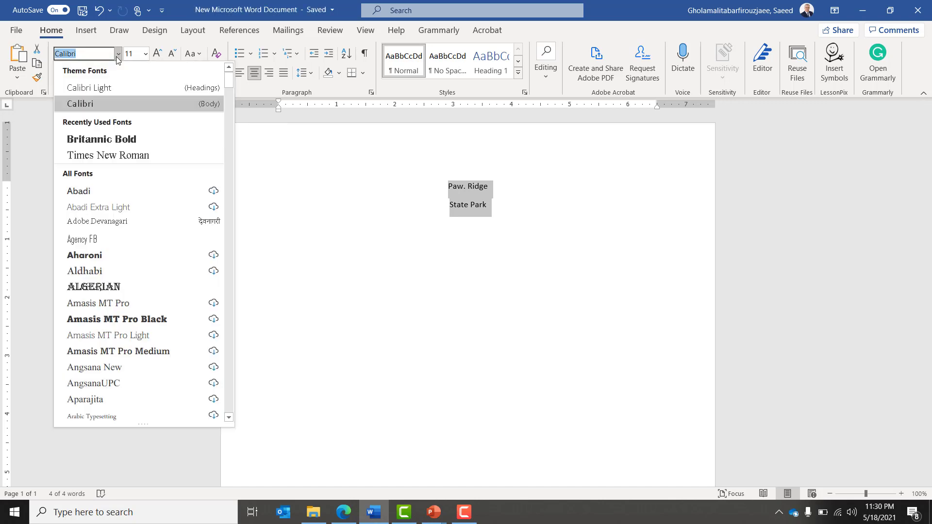
{"action": "key", "text": "Down"}
{"action": "key", "text": "Down"}
{"action": "key", "text": "Up"}
{"action": "key", "text": "Return"}
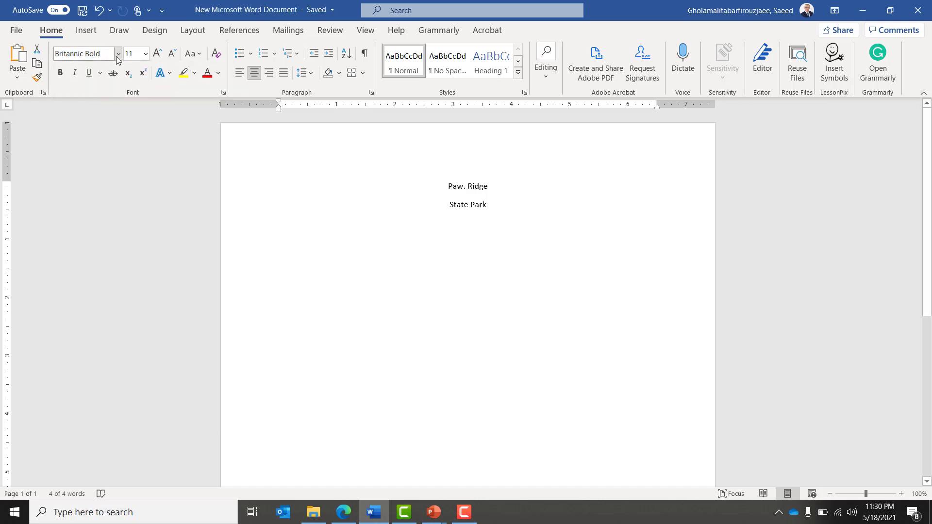
{"action": "left_click", "coordinate": [146, 54]}
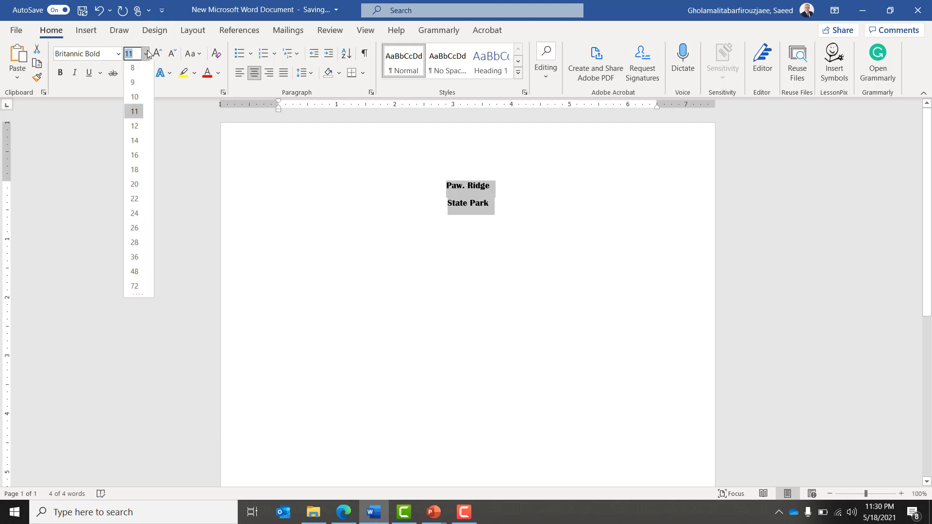
{"action": "left_click", "coordinate": [138, 290]}
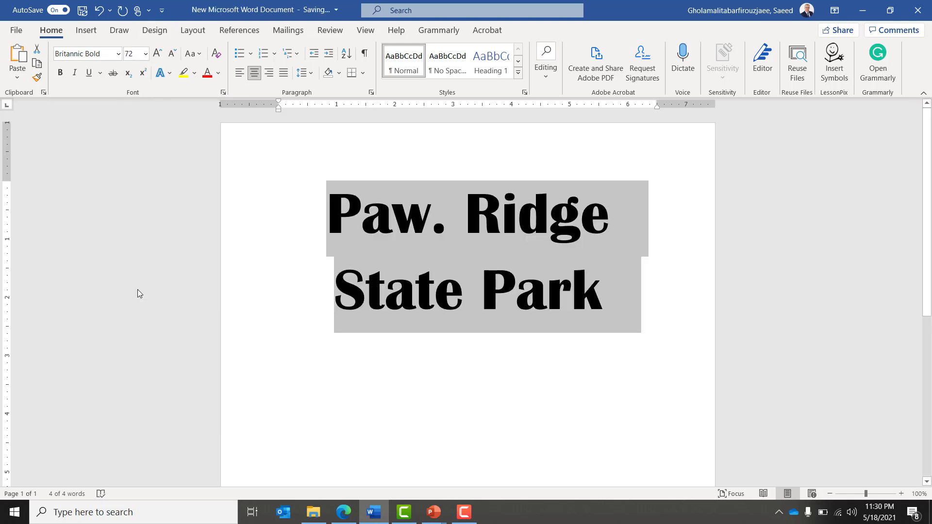
- Apply a 6 pt dark brown box border to the "Paw. Ridge" paragraph
{"action": "left_click", "coordinate": [413, 219]}
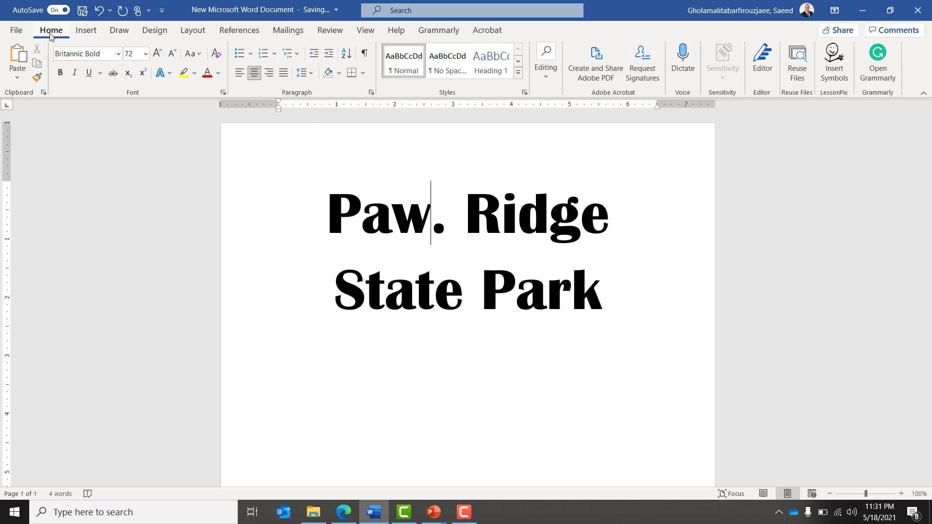
{"action": "left_click", "coordinate": [363, 74]}
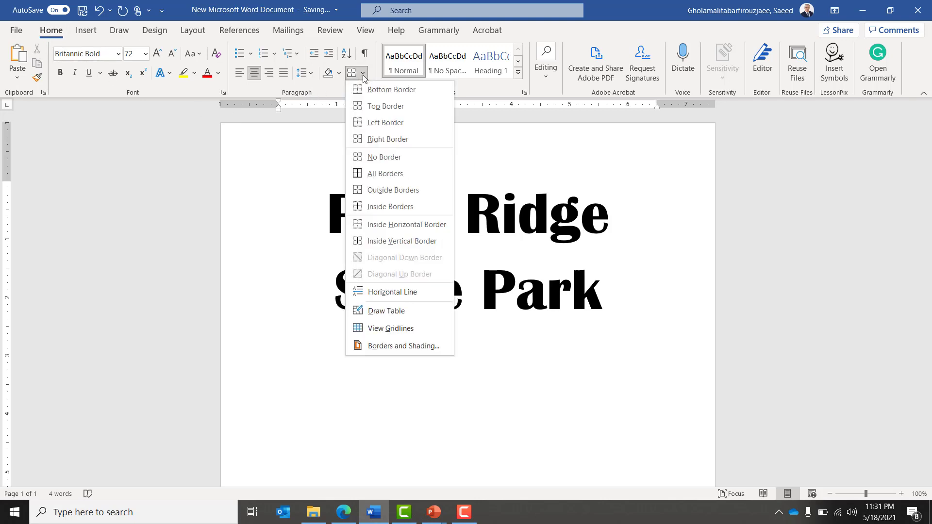
{"action": "left_click", "coordinate": [398, 346]}
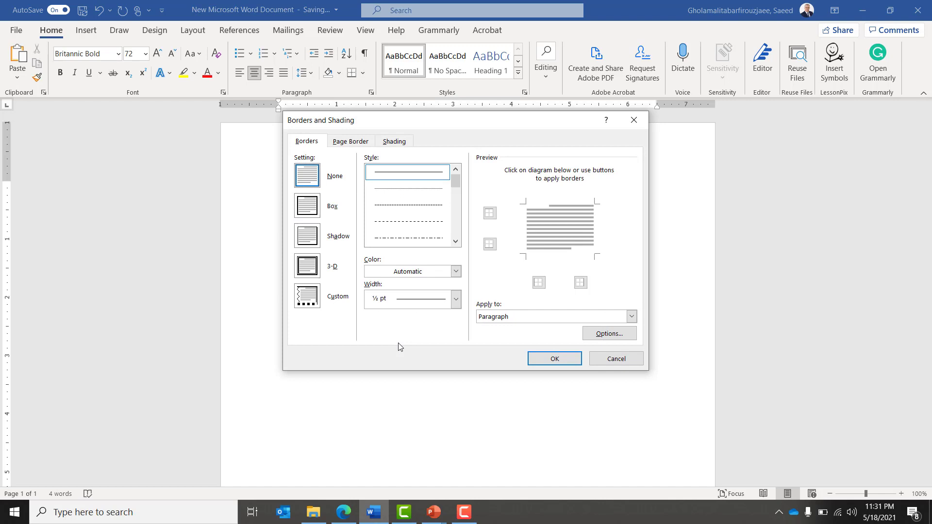
{"action": "left_click", "coordinate": [311, 214]}
{"action": "left_click", "coordinate": [424, 300]}
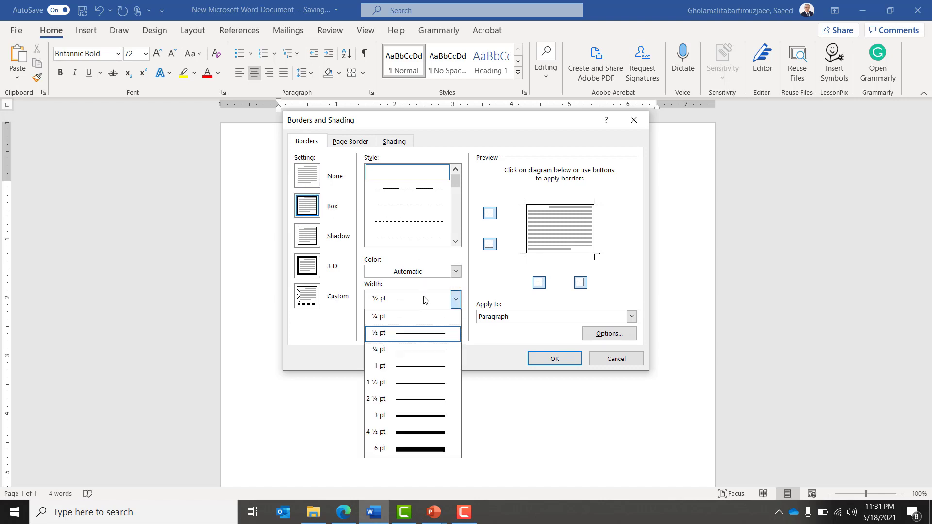
{"action": "left_click", "coordinate": [402, 449]}
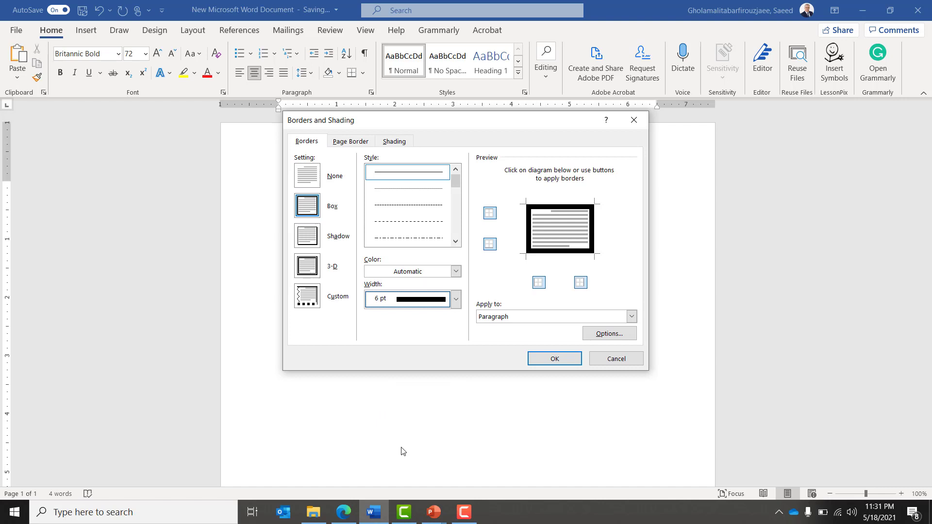
{"action": "left_click", "coordinate": [456, 271]}
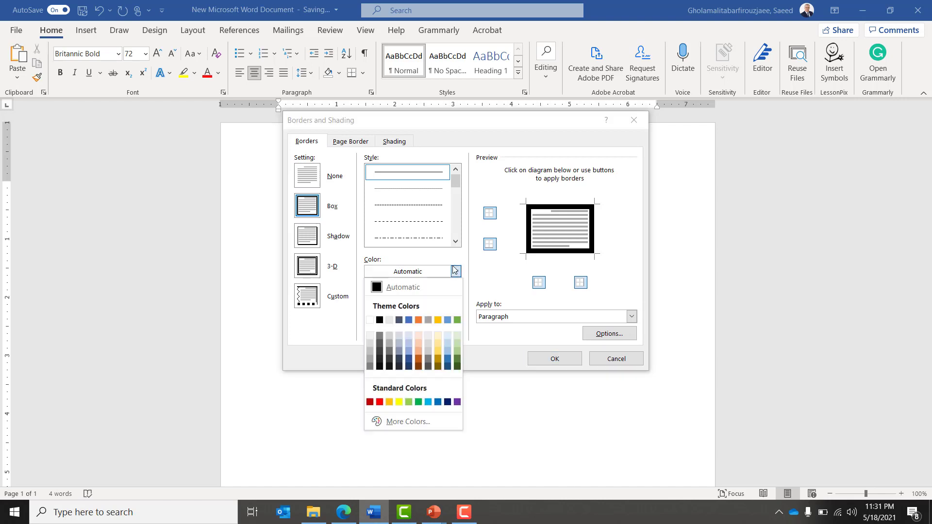
{"action": "left_click", "coordinate": [420, 368]}
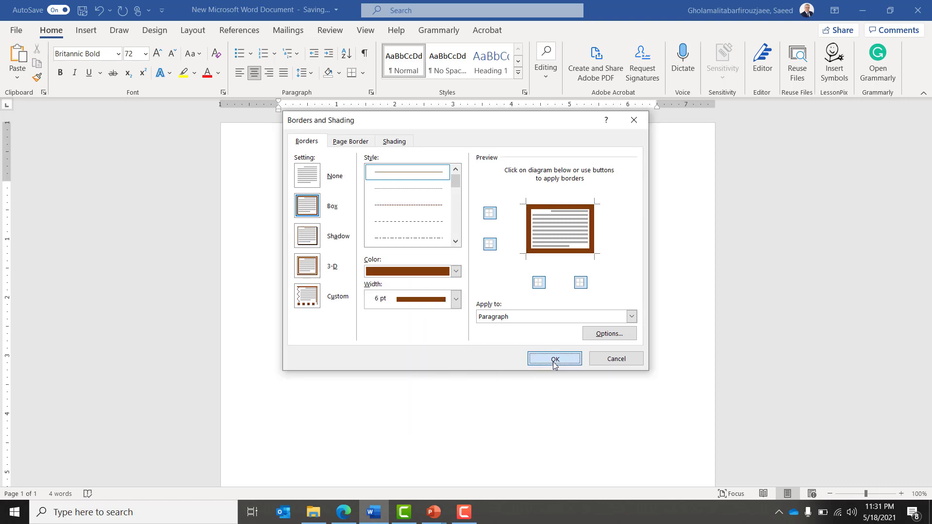
{"action": "left_click", "coordinate": [555, 359]}
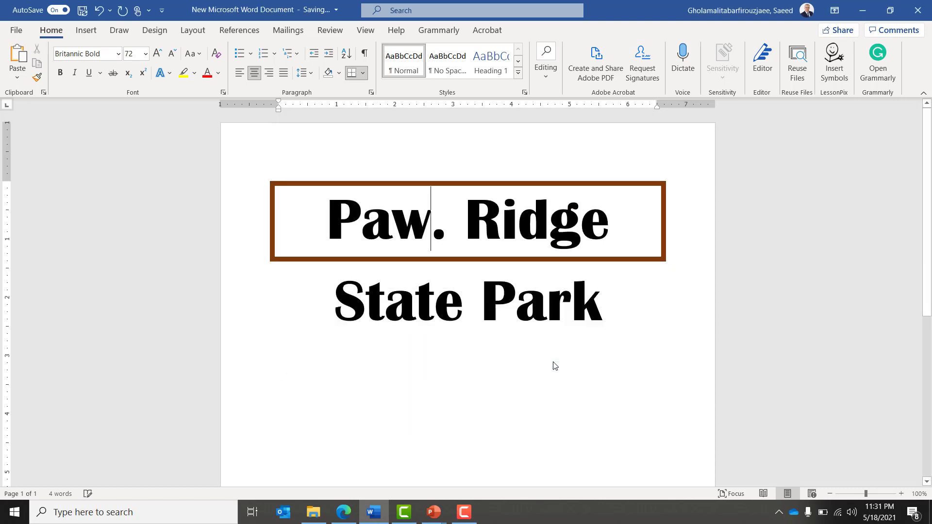
- Apply a 6 pt dark green box border to the "State Park" paragraph
{"action": "left_click", "coordinate": [395, 299]}
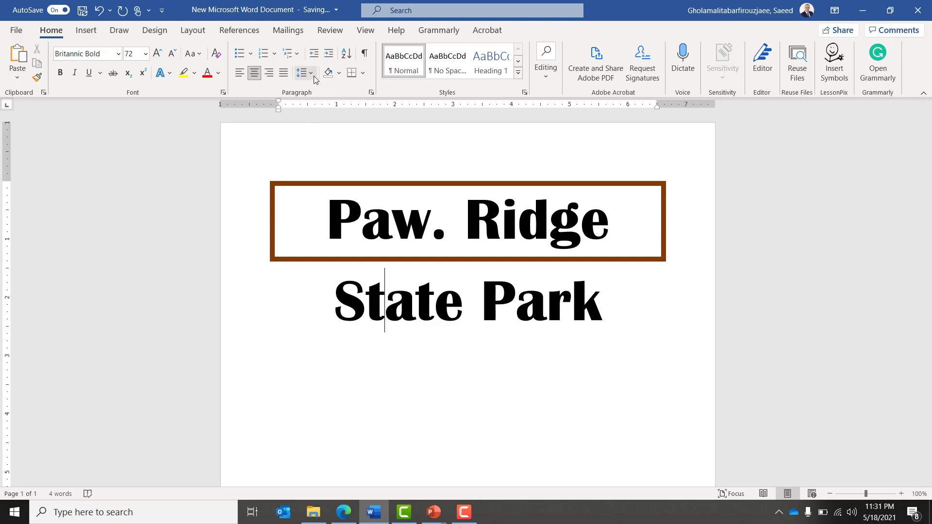
{"action": "left_click", "coordinate": [363, 74]}
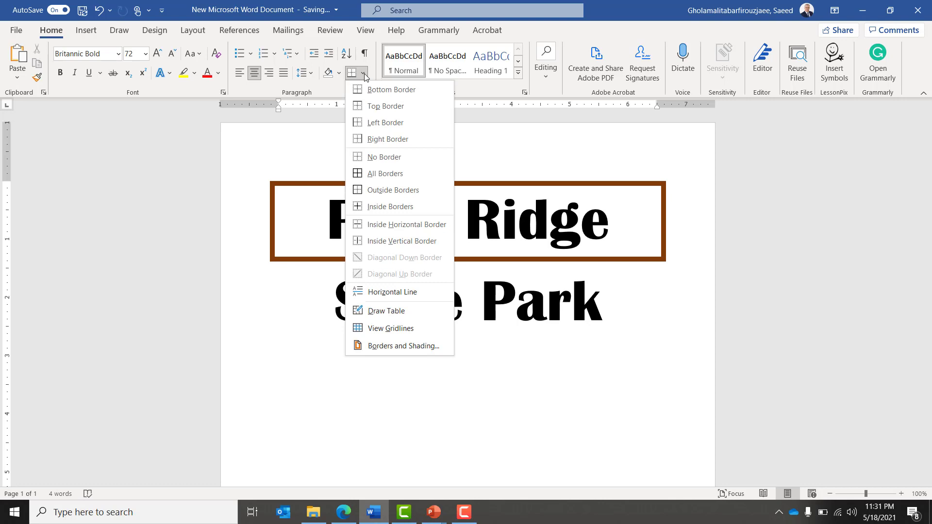
{"action": "left_click", "coordinate": [397, 348]}
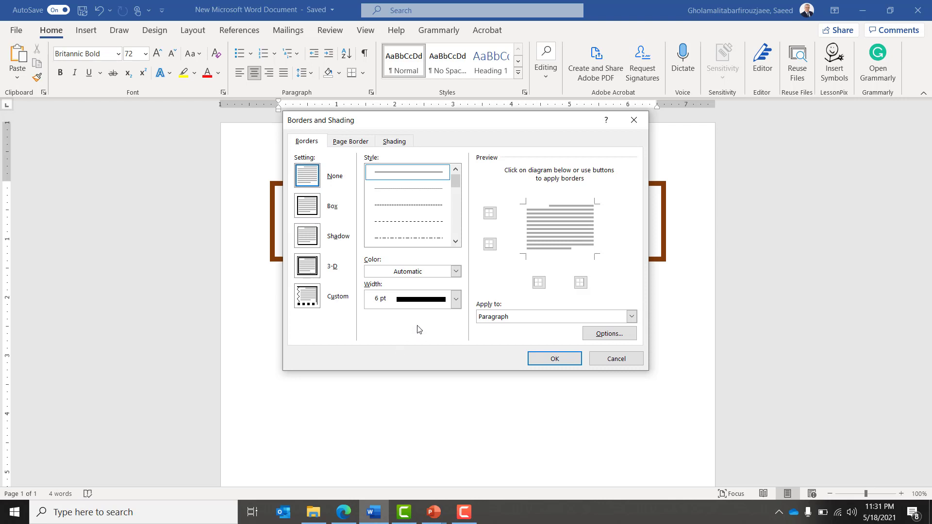
{"action": "left_click", "coordinate": [300, 210]}
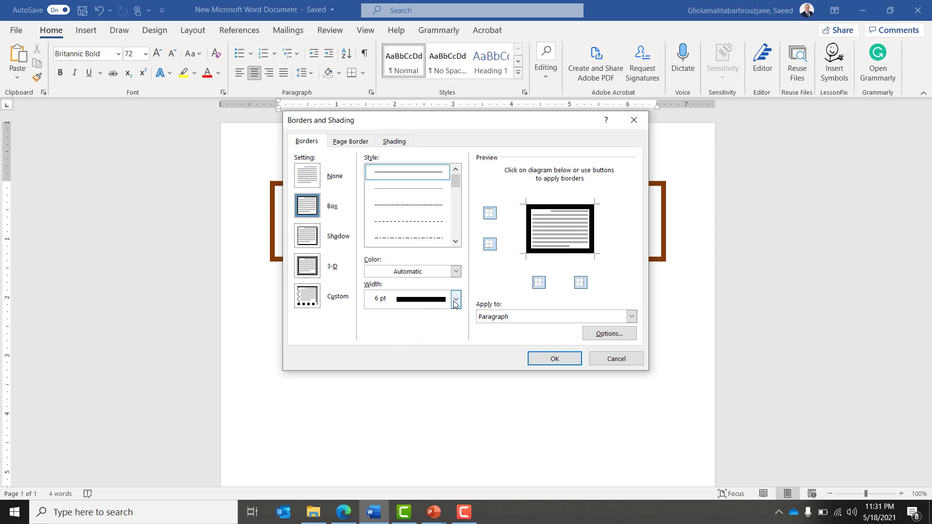
{"action": "left_click", "coordinate": [456, 271]}
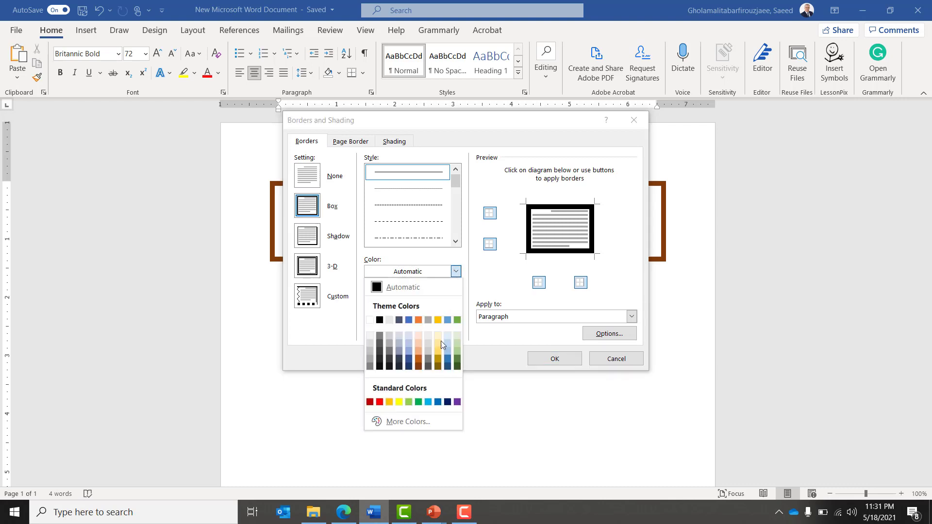
{"action": "left_click", "coordinate": [457, 367]}
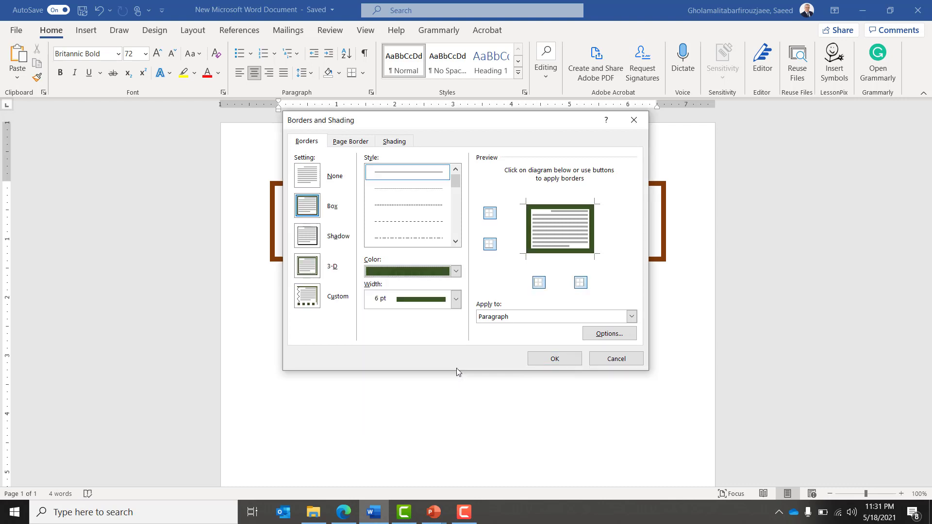
{"action": "left_click", "coordinate": [537, 359]}
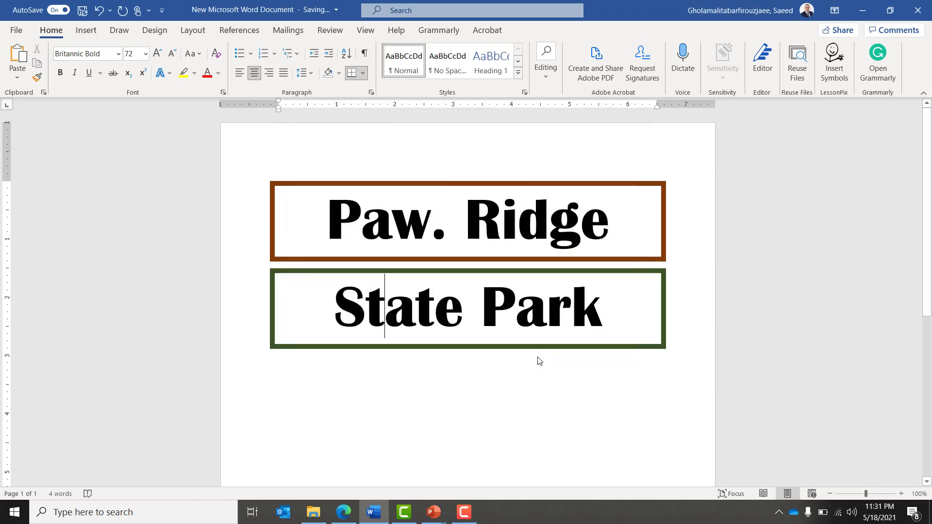
- Fill the "Paw. Ridge" paragraph with dark red shading from the standard colors
{"action": "left_click", "coordinate": [421, 238]}
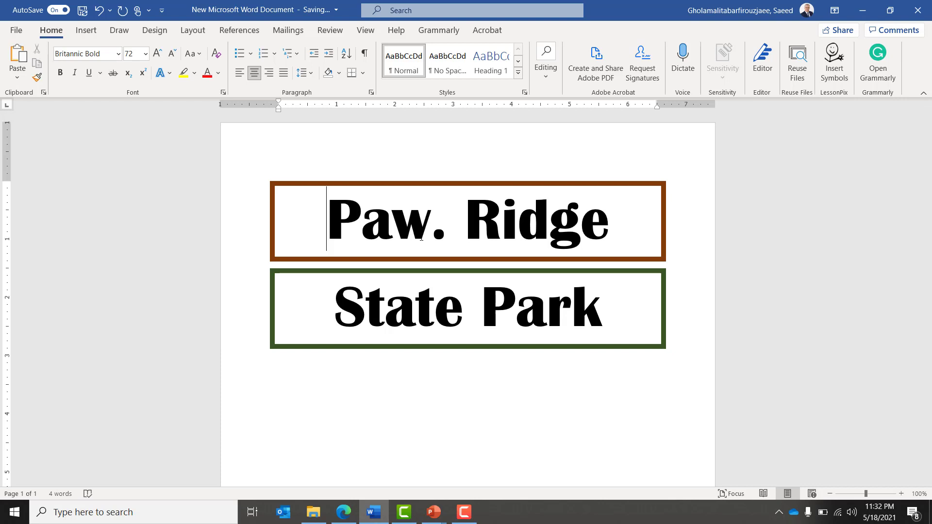
{"action": "key", "text": "ctrl+a"}
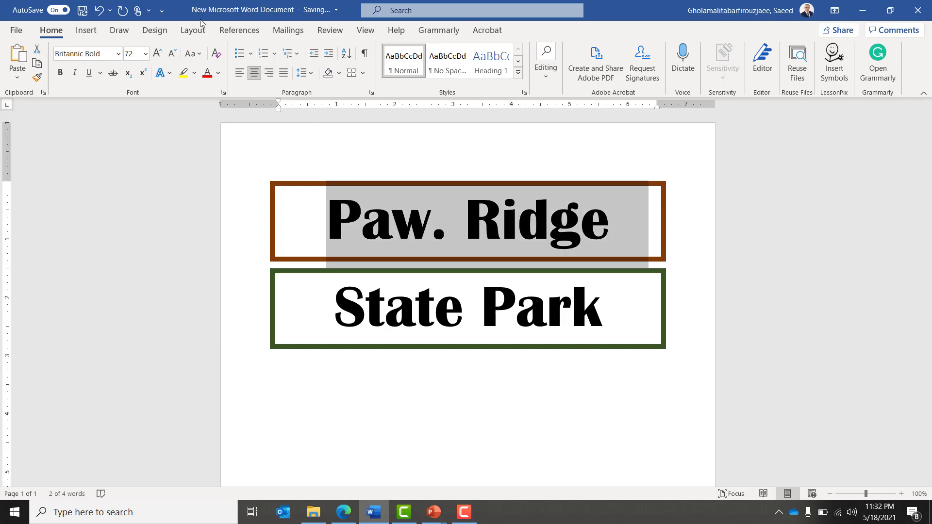
{"action": "left_click", "coordinate": [340, 74]}
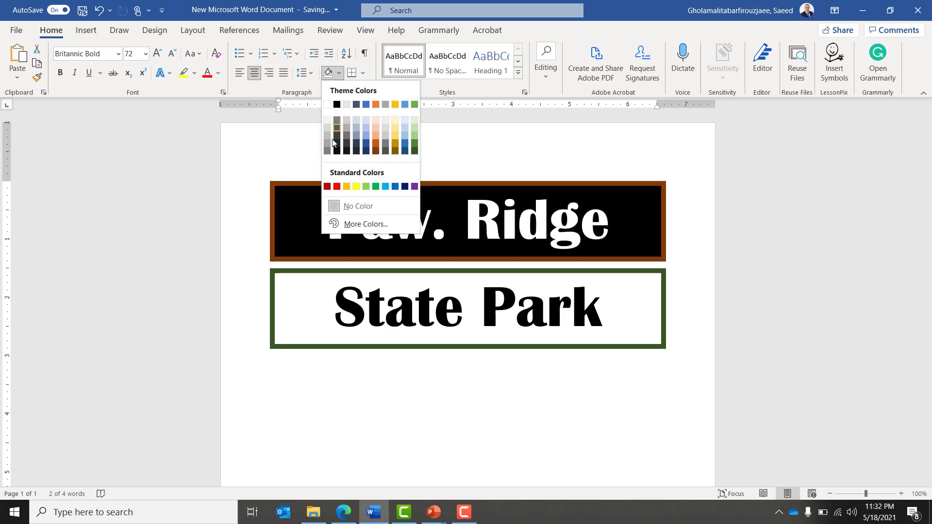
{"action": "left_click", "coordinate": [327, 187]}
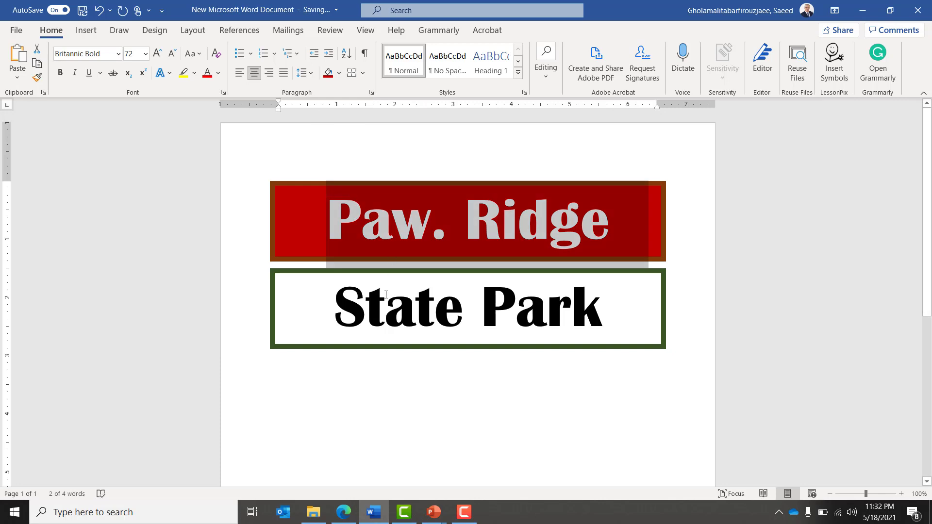
{"action": "left_click", "coordinate": [410, 403]}
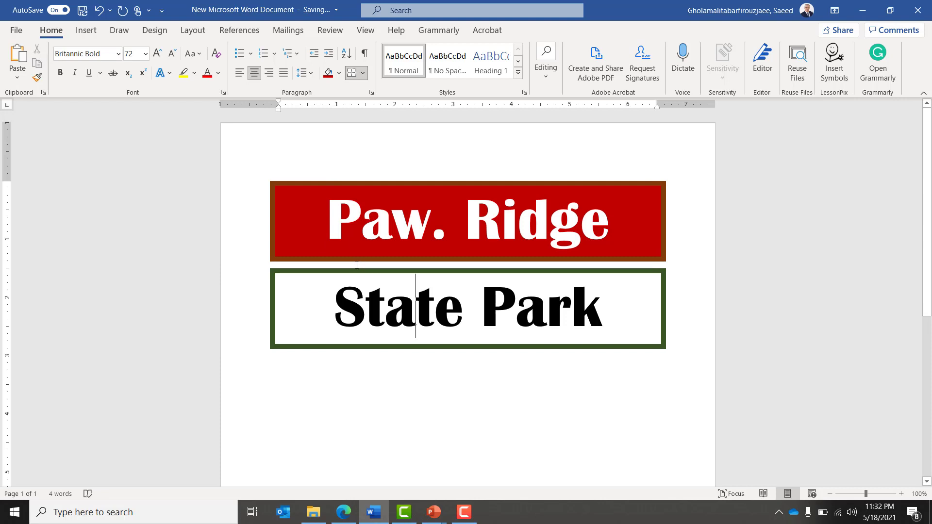
- Set the spacing after the "Paw. Ridge" paragraph to 0 pt
{"action": "left_click", "coordinate": [357, 265]}
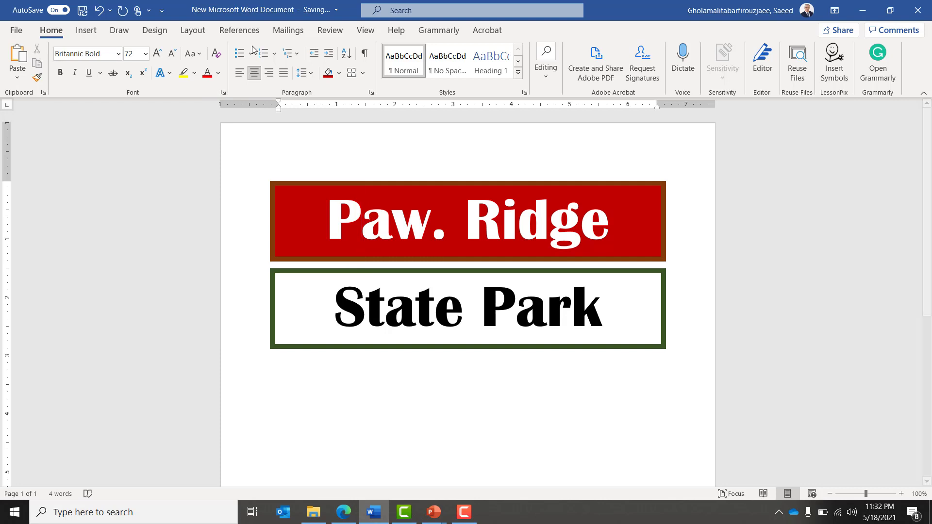
{"action": "left_click", "coordinate": [189, 31]}
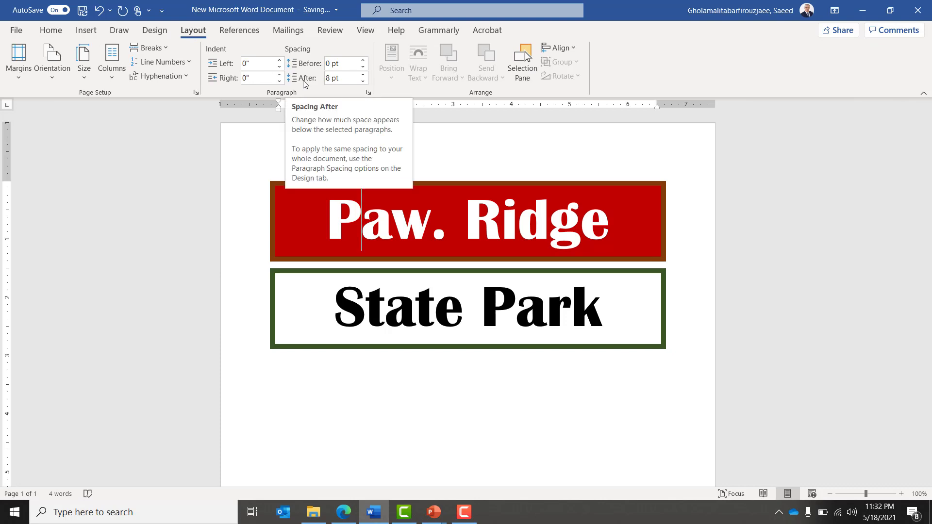
{"action": "left_click", "coordinate": [363, 82]}
{"action": "left_click", "coordinate": [362, 83]}
{"action": "left_click", "coordinate": [362, 83]}
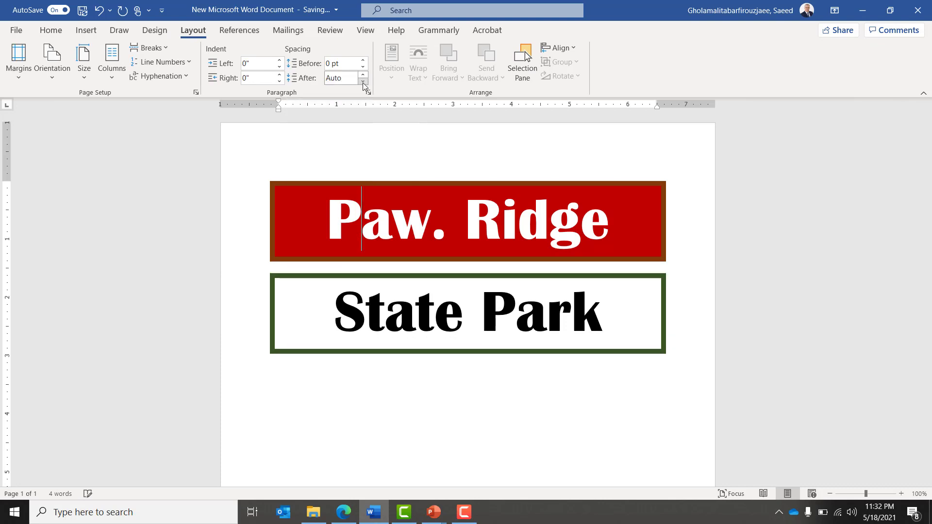
{"action": "left_click", "coordinate": [363, 75]}
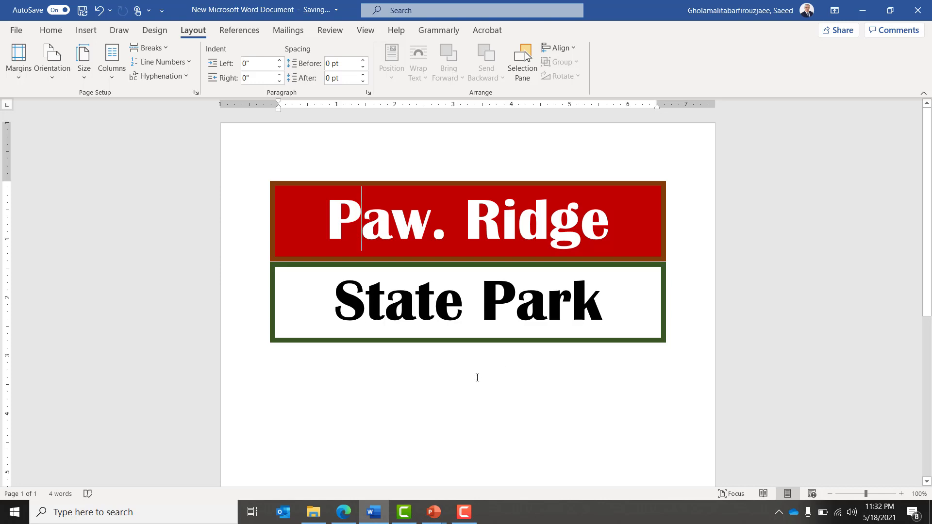
- Add a blank line below the "State Park" box, then check the sample title page in the PowerPoint slide show and return to Word
{"action": "left_click", "coordinate": [476, 377]}
{"action": "left_click", "coordinate": [458, 393]}
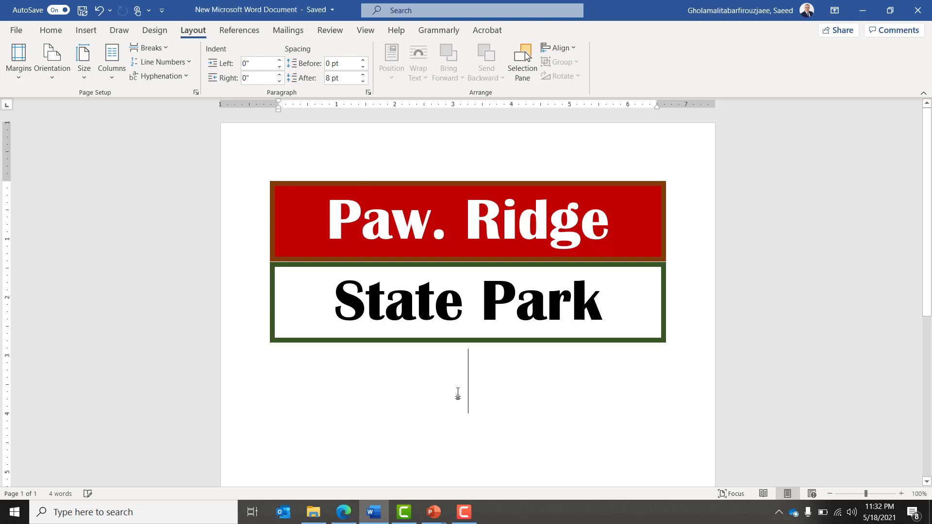
{"action": "key", "text": "Return"}
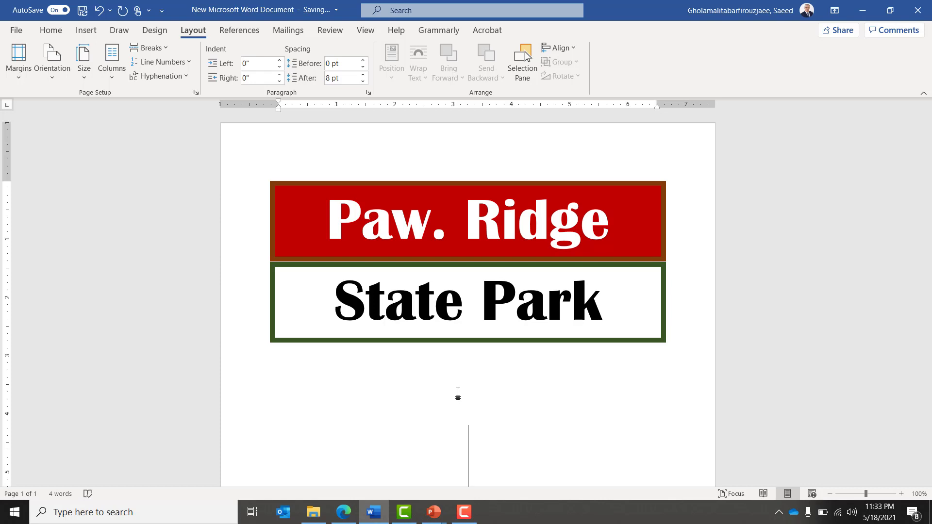
{"action": "key", "text": "alt+Tab"}
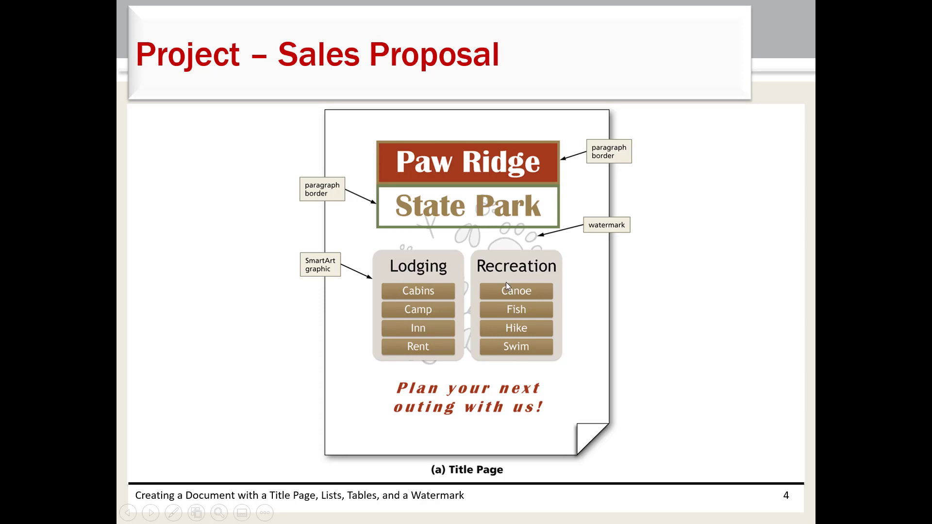
{"action": "key", "text": "alt+Tab"}
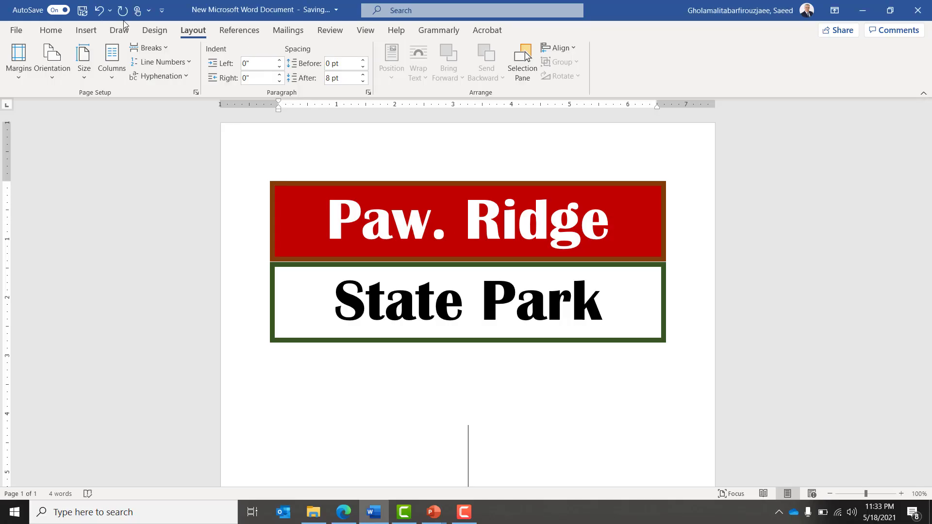
- Insert a Grouped List SmartArt graphic from the List category below the "State Park" box
{"action": "left_click", "coordinate": [101, 31]}
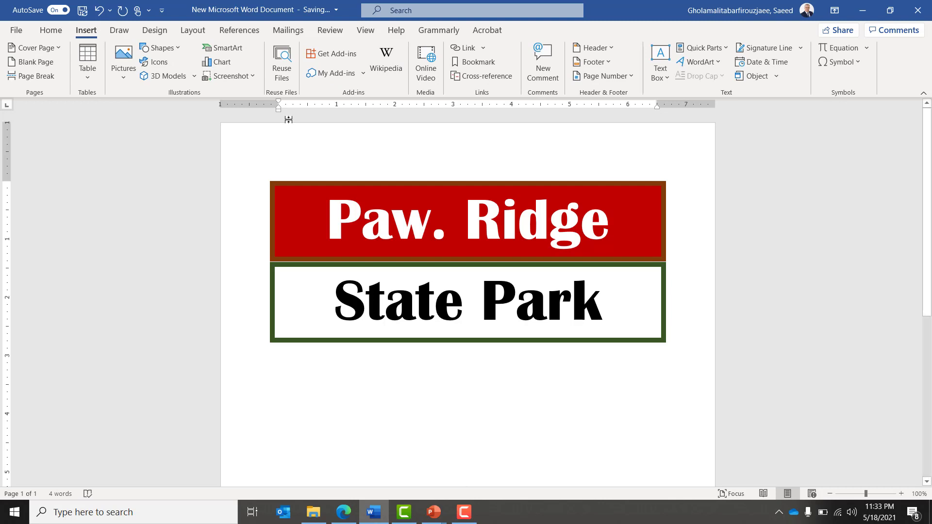
{"action": "left_click", "coordinate": [238, 51]}
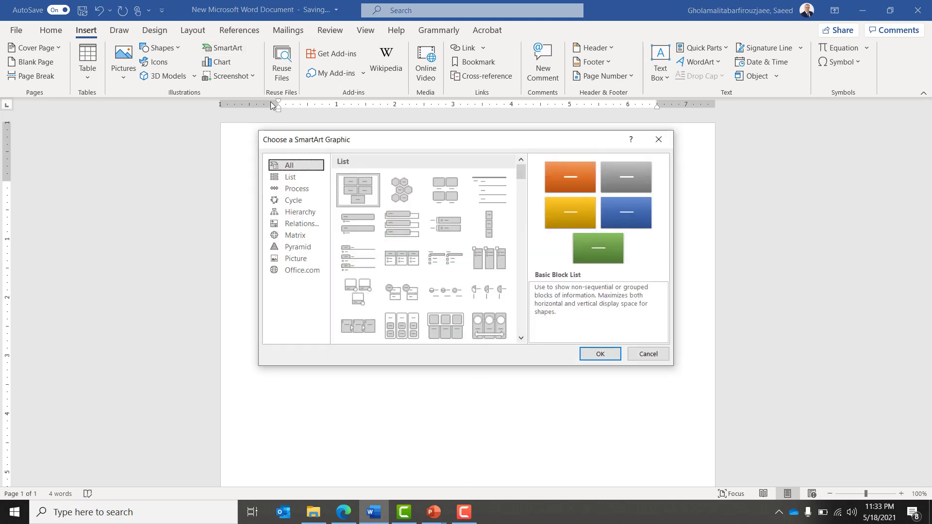
{"action": "left_click", "coordinate": [294, 179]}
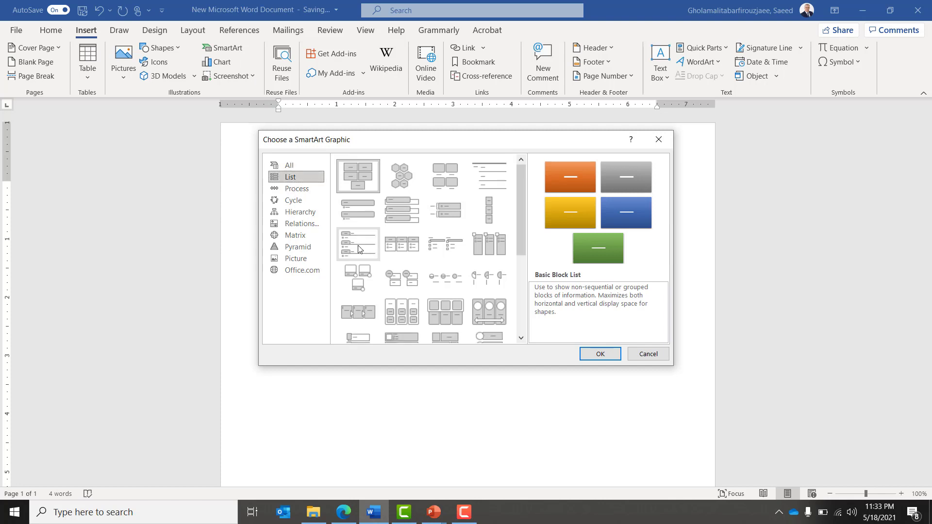
{"action": "left_click", "coordinate": [401, 309]}
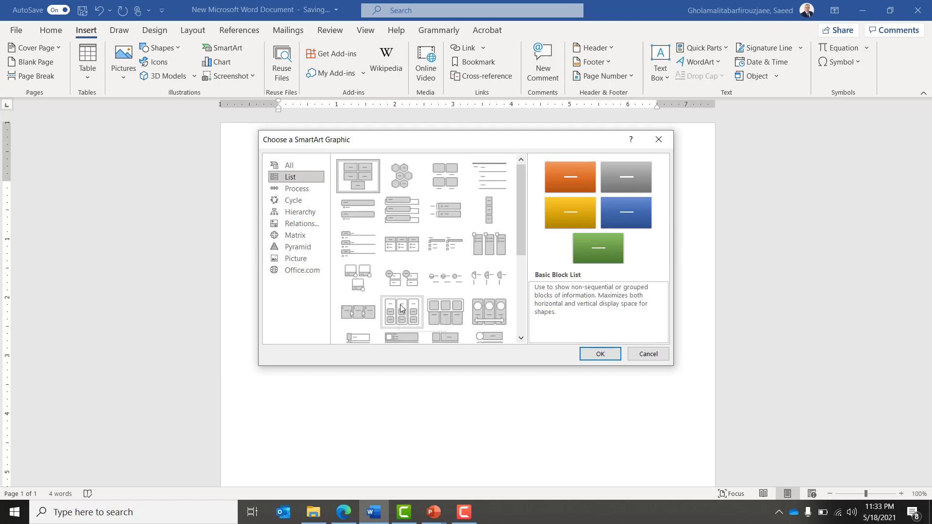
{"action": "left_click", "coordinate": [601, 354]}
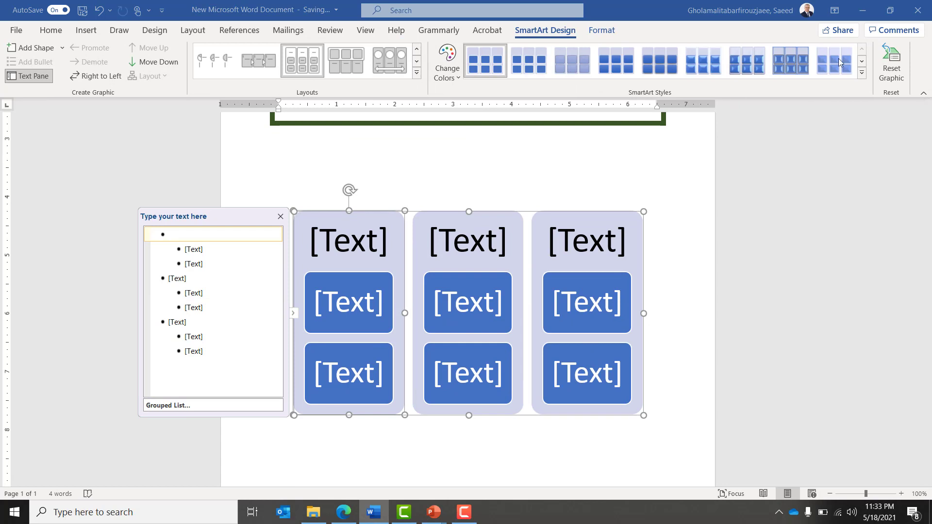
- Apply the second Best Match style to the SmartArt graphic and recolor it with the solid orange Accent 2 variation
{"action": "left_click", "coordinate": [861, 74]}
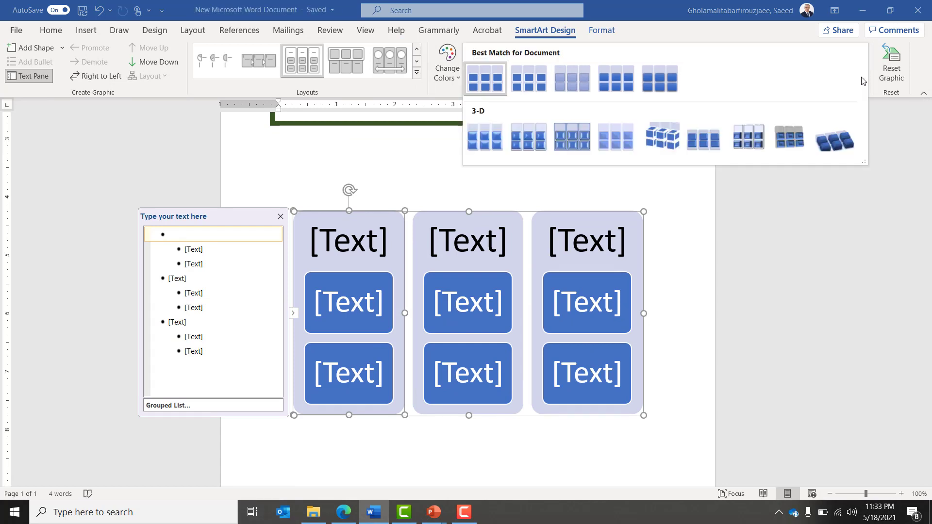
{"action": "left_click", "coordinate": [528, 78]}
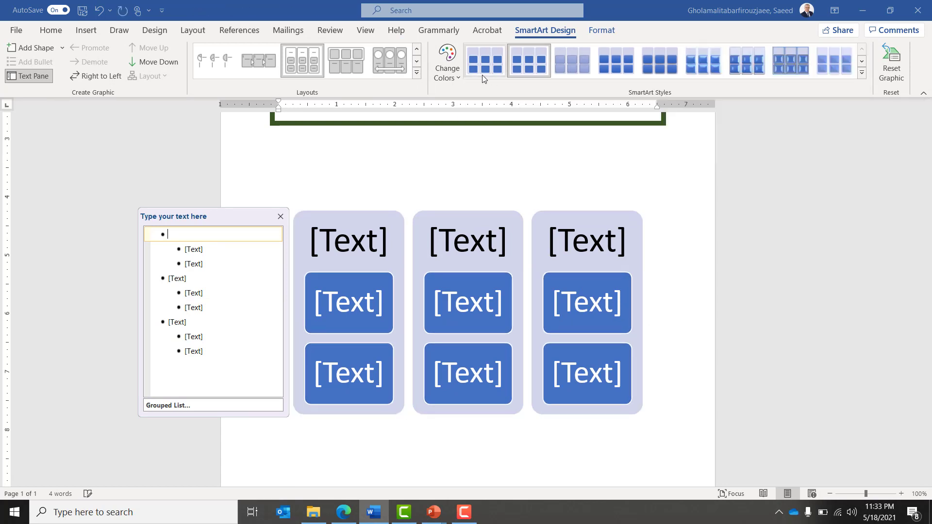
{"action": "left_click", "coordinate": [460, 75]}
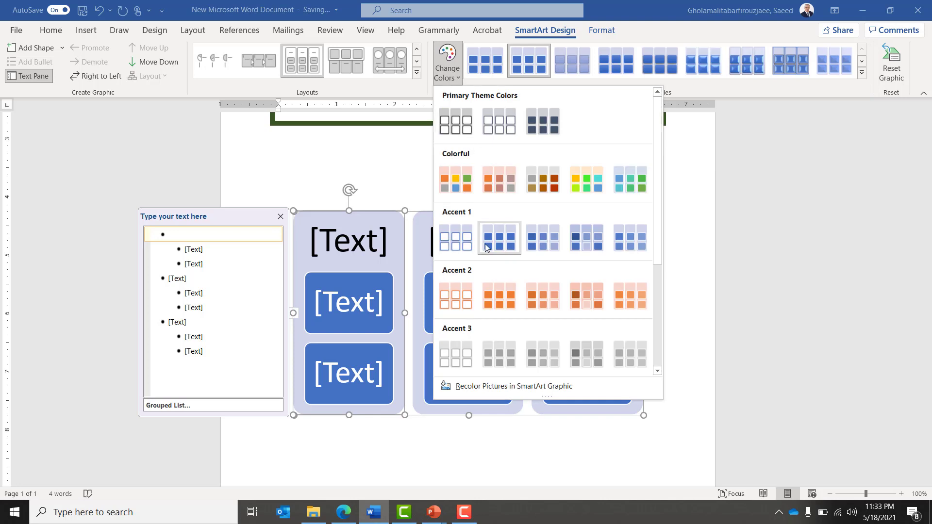
{"action": "left_click", "coordinate": [495, 305]}
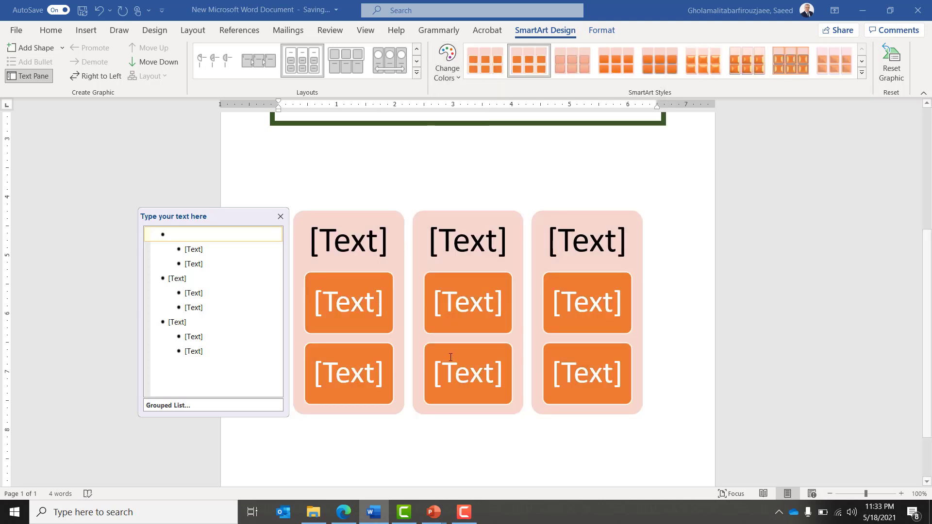
- Delete the third group with its sub-items from the SmartArt graphic so that two groups remain
{"action": "left_click", "coordinate": [179, 322]}
{"action": "key", "text": "shift+Down"}
{"action": "key", "text": "shift+Down"}
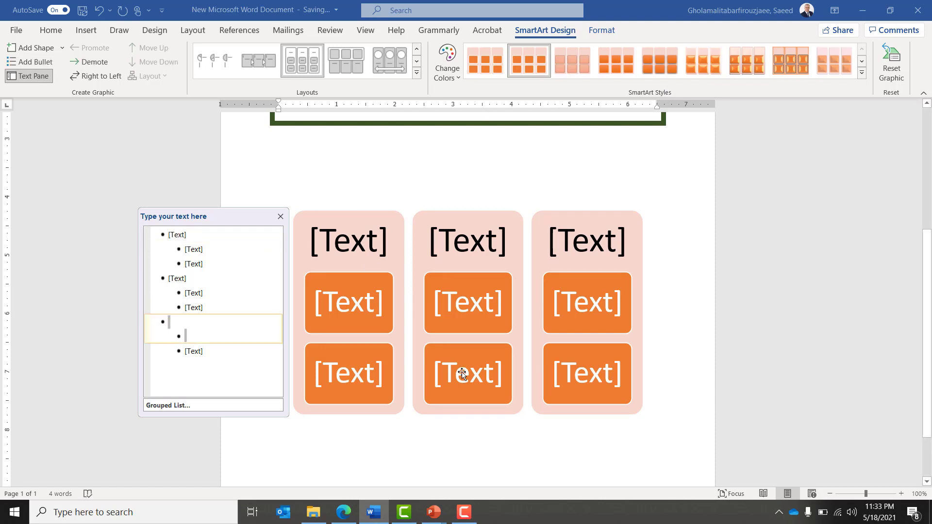
{"action": "key", "text": "Delete"}
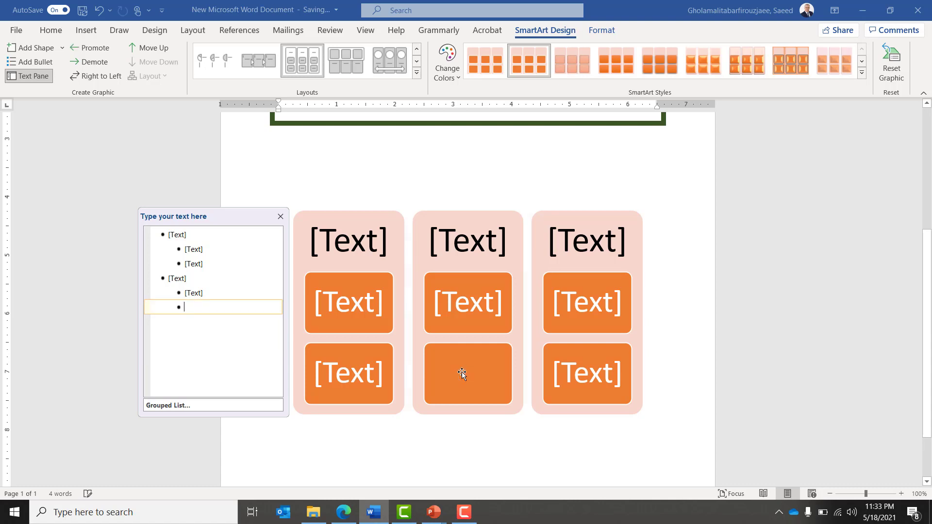
- Place the cursor in the first group's heading entry, check the SmartArt lists on the PowerPoint sample title page, and return to Word
{"action": "key", "text": "Up"}
{"action": "key", "text": "Up"}
{"action": "key", "text": "Up"}
{"action": "key", "text": "Up"}
{"action": "key", "text": "Up"}
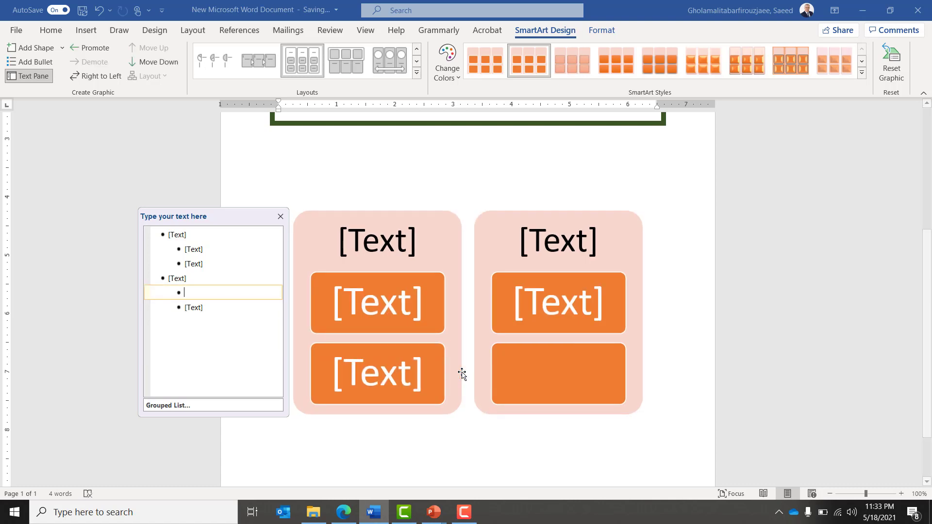
{"action": "key", "text": "alt+Tab"}
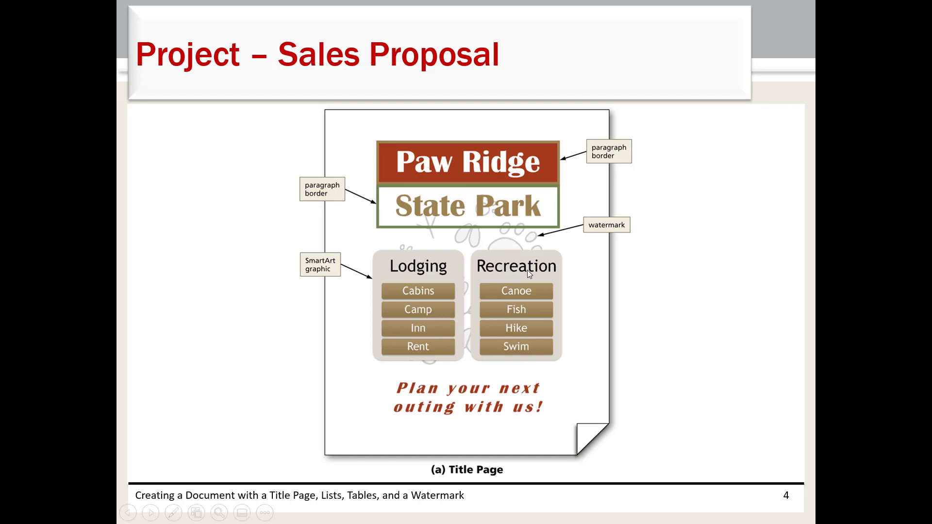
{"action": "key", "text": "alt+Tab"}
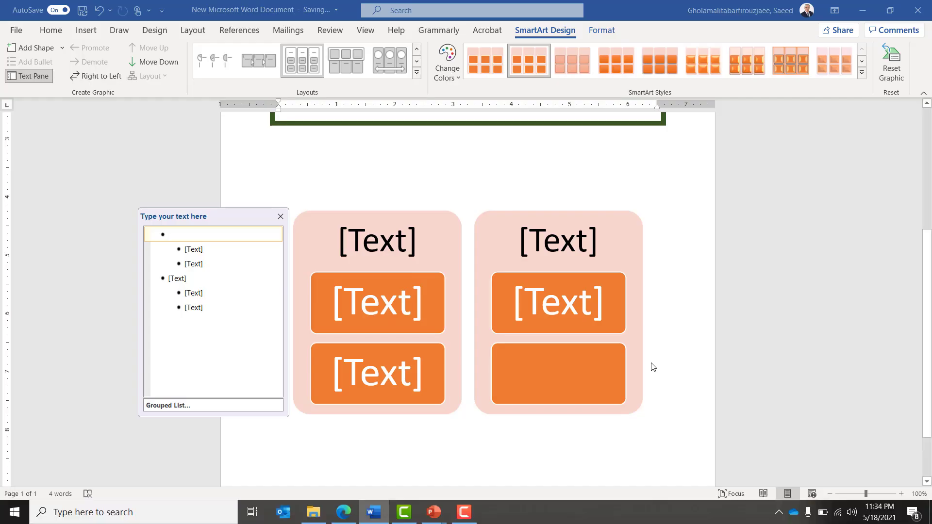